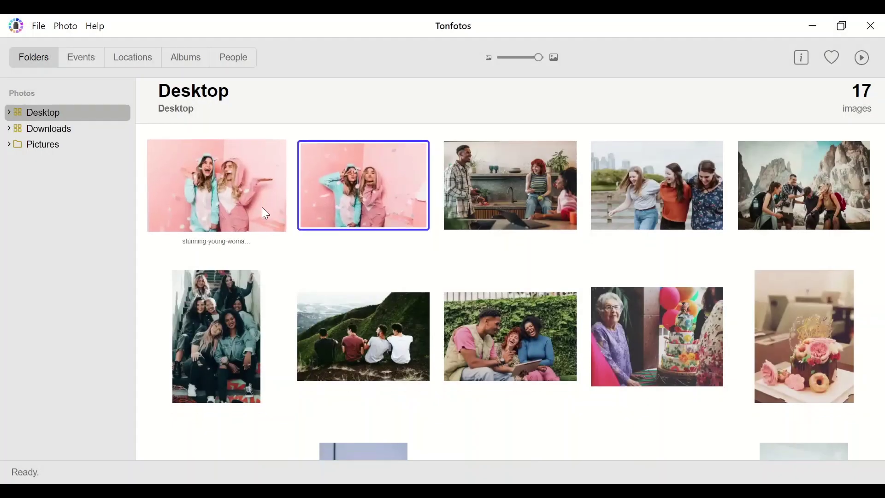
pyautogui.scroll(-5, 266, 213)
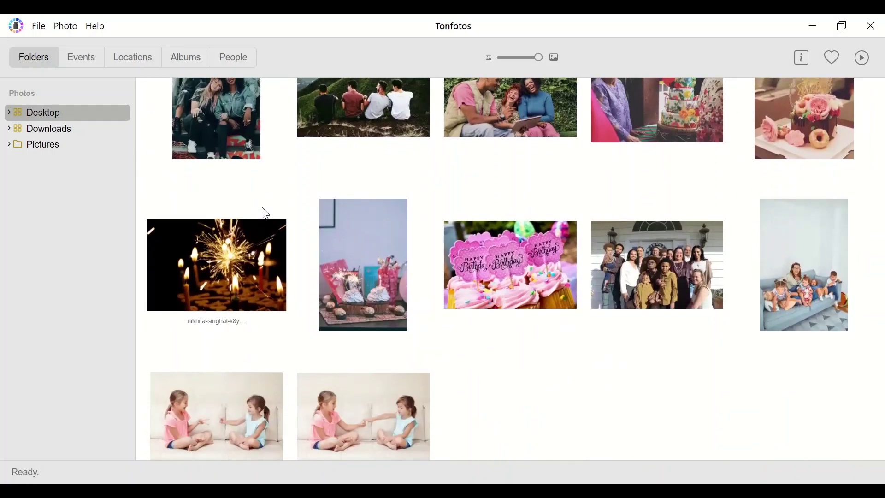
# Step: Browse the Desktop 'to print' folder and select the pink two-women and kitchen-friends photos
pyautogui.scroll(8, 266, 213)
pyautogui.click(8, 113)
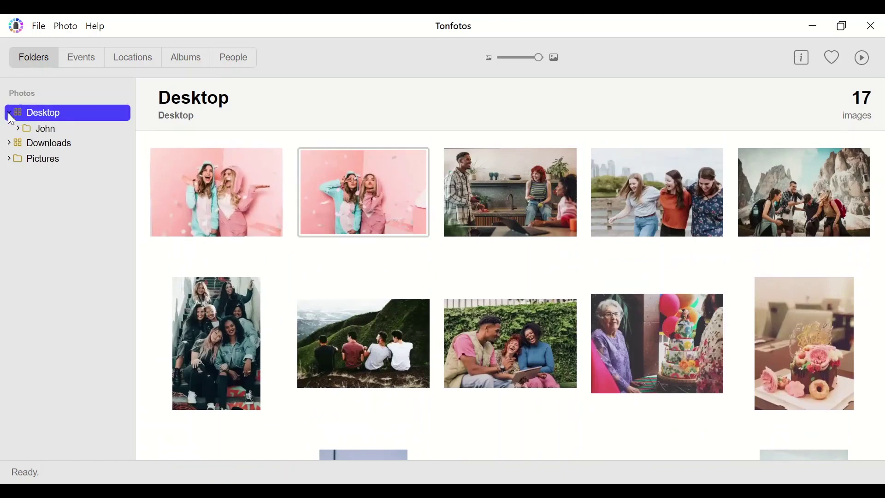
pyautogui.click(35, 176)
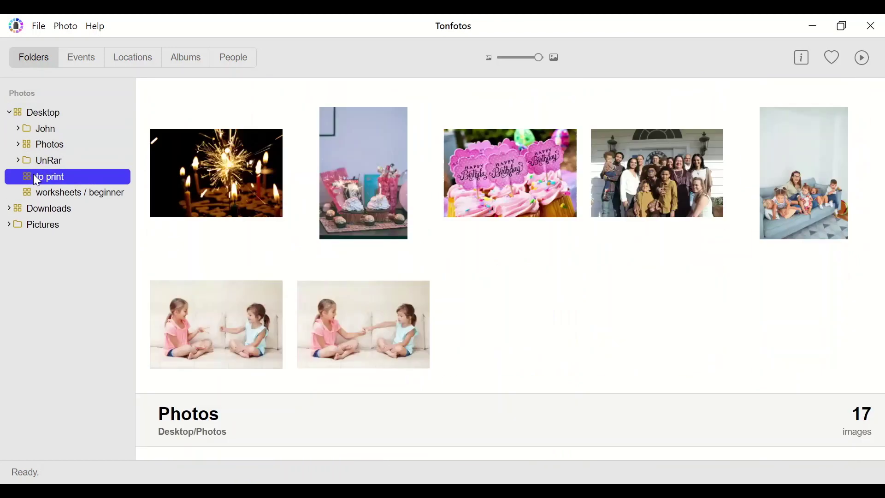
pyautogui.click(228, 185)
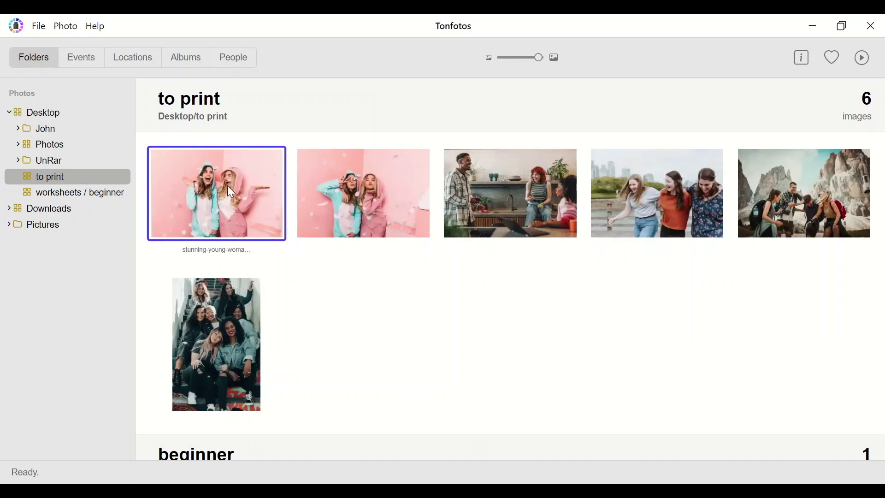
pyautogui.click(481, 155)
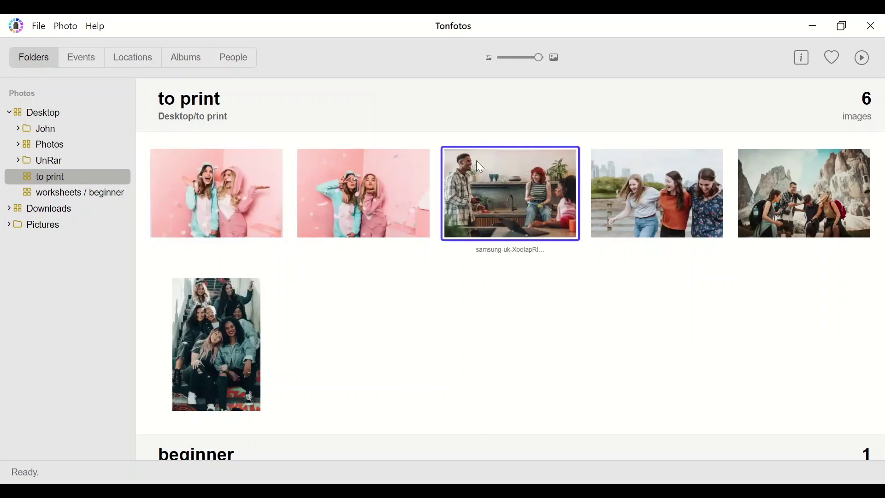
# Step: Expand Pictures and open the grandma's birthday folder to scroll through its 9 images
pyautogui.click(10, 221)
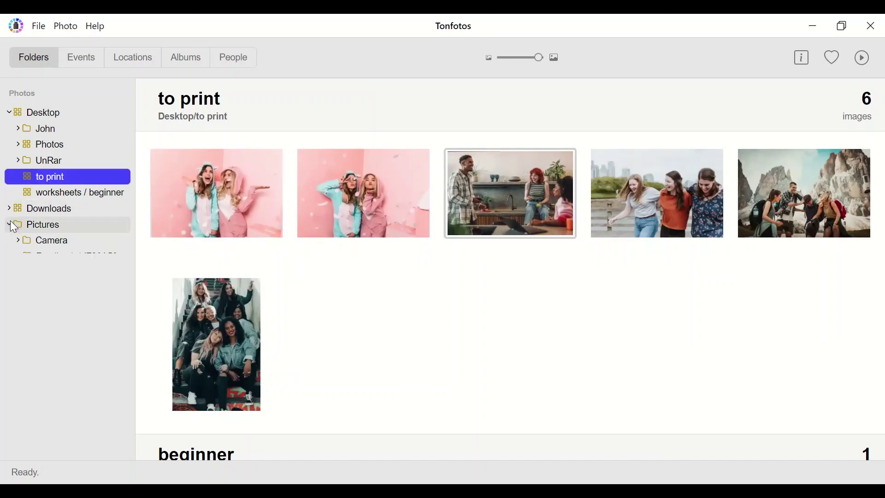
pyautogui.click(83, 306)
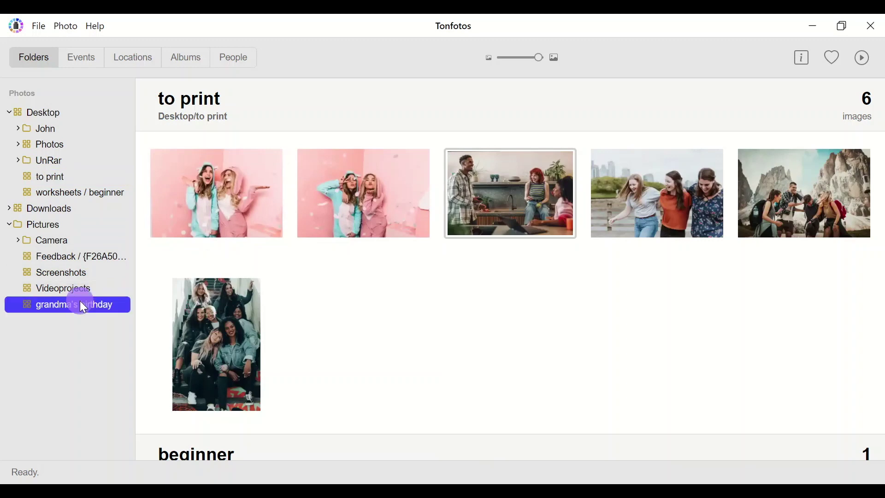
pyautogui.scroll(-1, 478, 308)
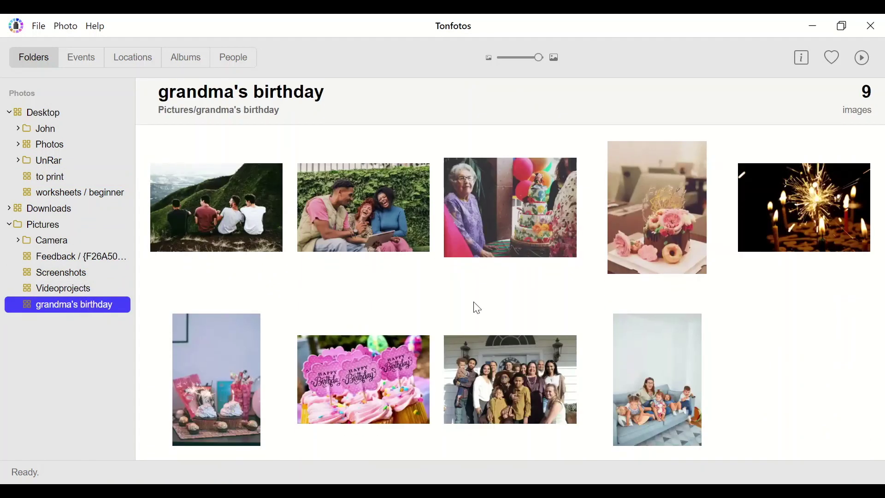
pyautogui.scroll(3, 478, 308)
pyautogui.scroll(-3, 478, 308)
# Step: View the Desktop photos full-size and favourite the photo of two girls on the sofa
pyautogui.click(40, 115)
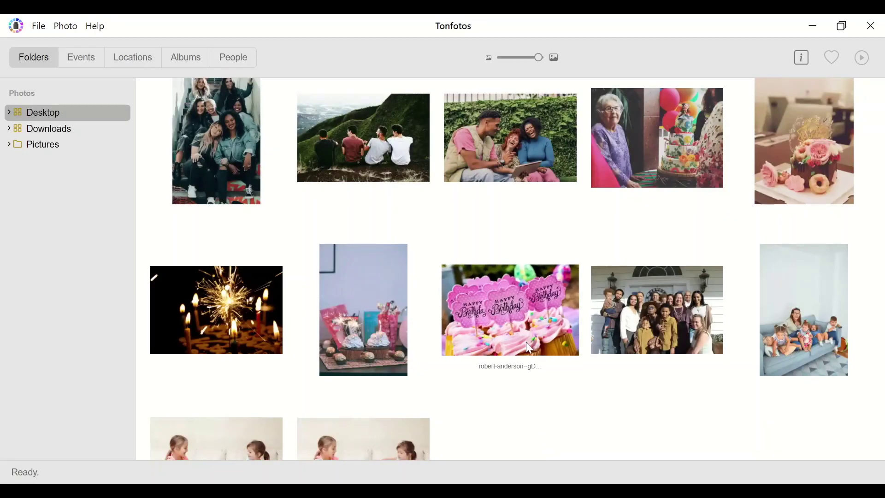
pyautogui.doubleClick(524, 328)
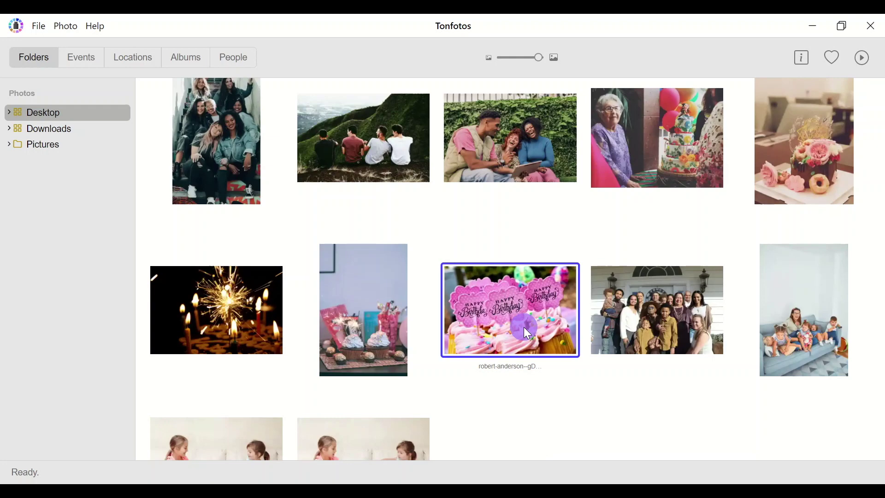
pyautogui.press('Right')
pyautogui.press('Right')
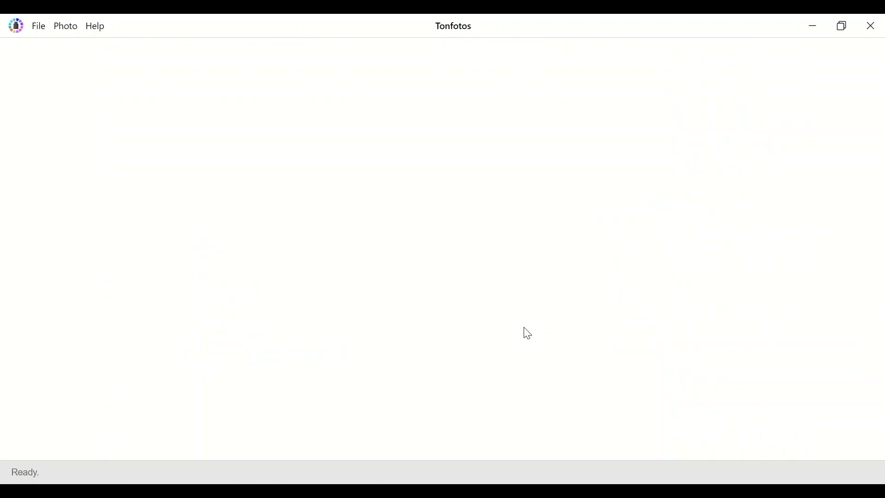
pyautogui.press('Right')
pyautogui.press('Right')
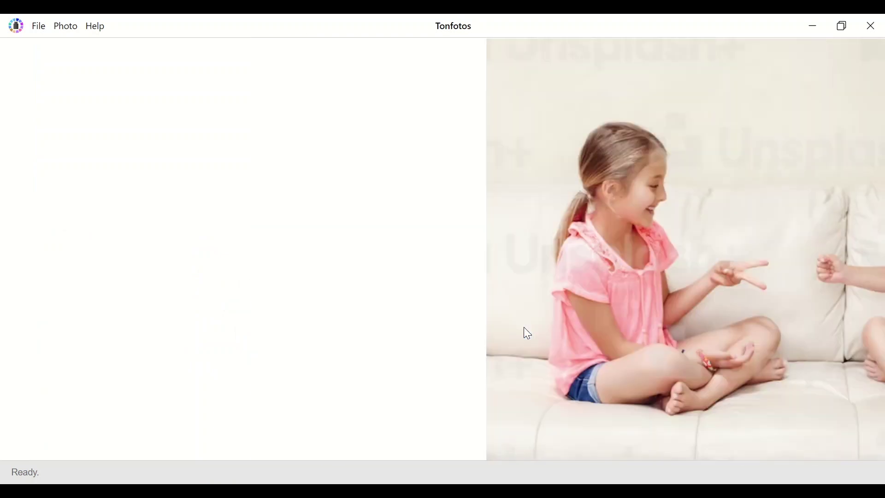
pyautogui.press('Right')
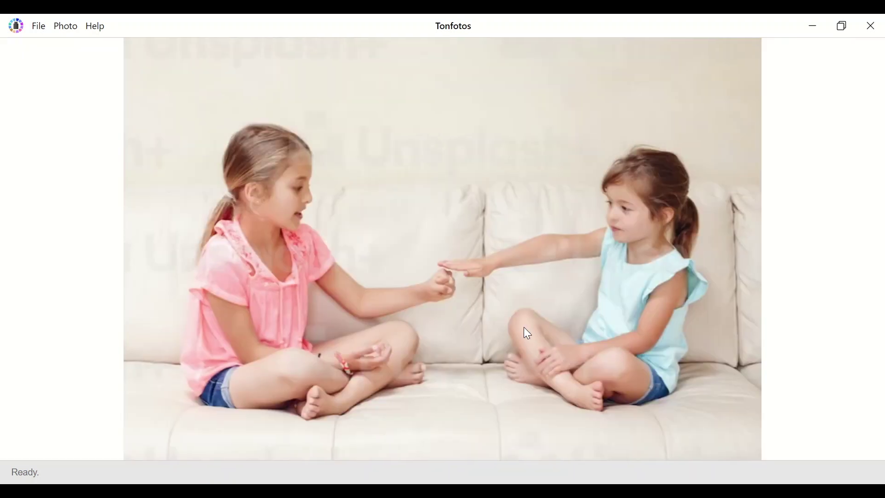
pyautogui.moveTo(770, 131)
pyautogui.click(806, 85)
pyautogui.press('Escape')
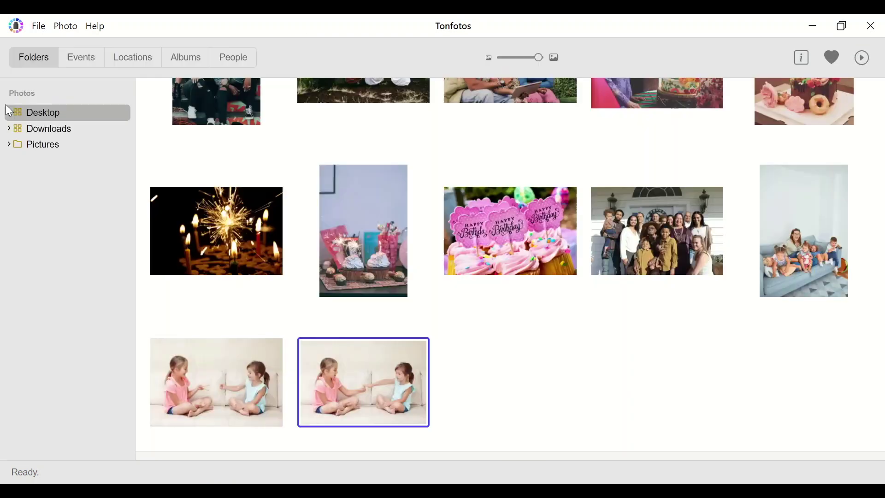
# Step: Delete the first photo of the two girls from the Desktop grid
pyautogui.click(220, 389)
pyautogui.rightClick(219, 388)
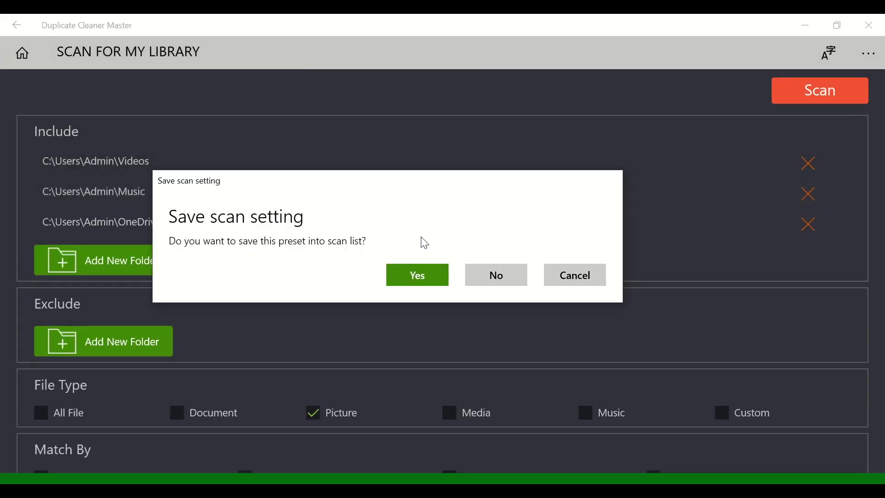
pyautogui.click(417, 276)
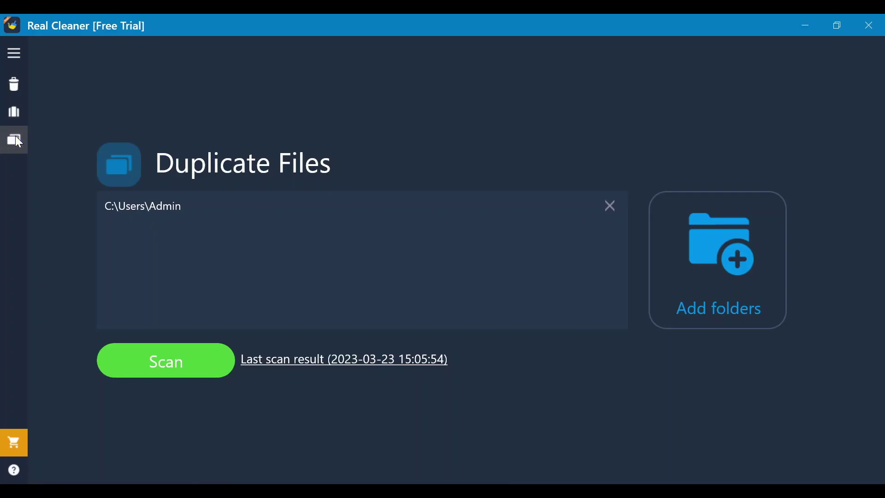
# Step: Scan C:\Users\Admin in Real Cleaner and review the 1.11 GB of duplicate groups
pyautogui.click(164, 360)
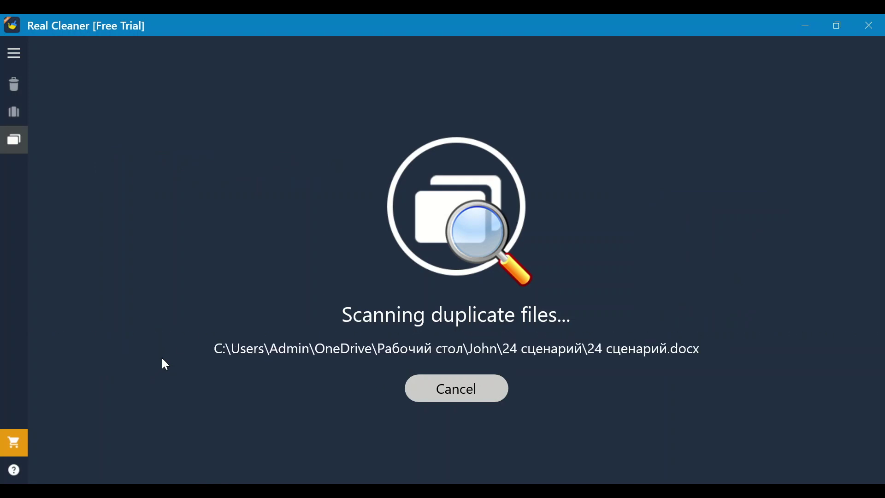
pyautogui.scroll(-5, 350, 399)
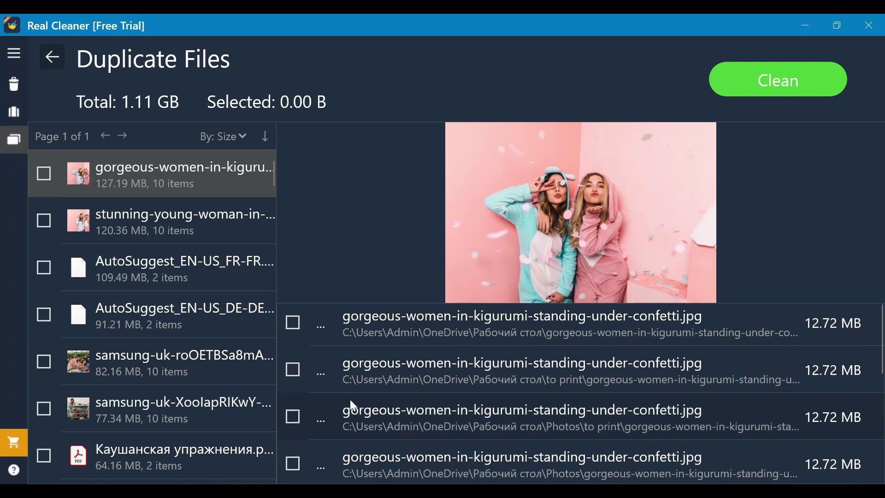
pyautogui.scroll(5, 350, 399)
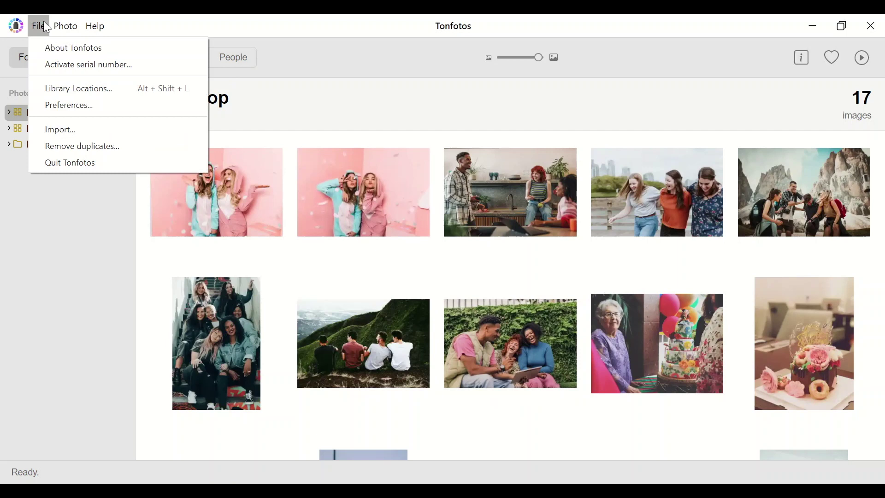
# Step: Run Remove duplicates to list folder pairs, including 42 Desktop files totalling 1.25 GB
pyautogui.click(75, 146)
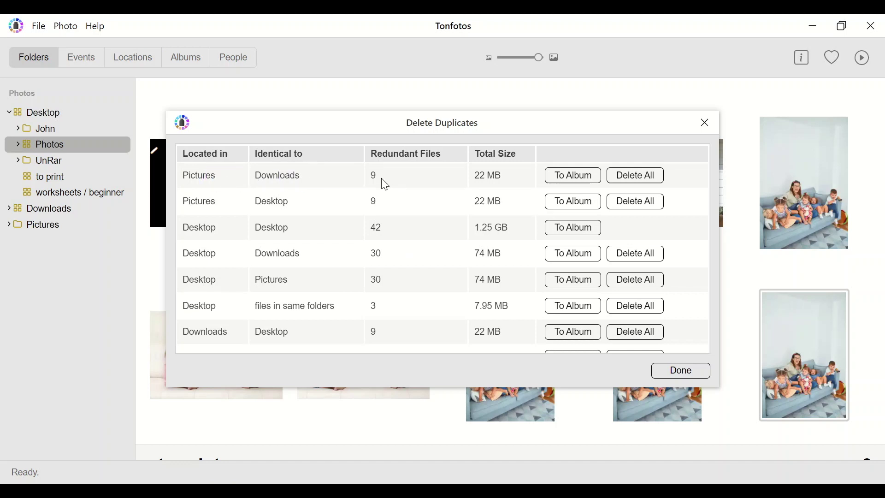
# Step: Delete All on the Pictures/Downloads row and confirm removing the 9 duplicate files
pyautogui.click(630, 178)
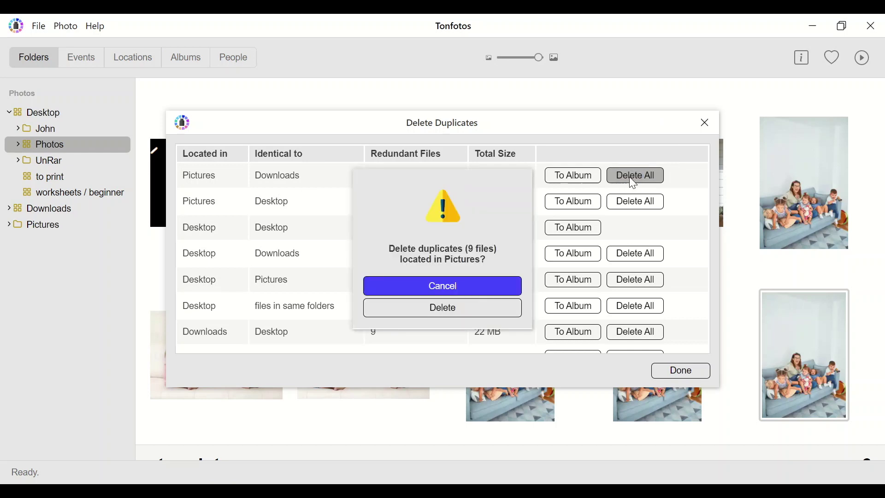
pyautogui.click(446, 311)
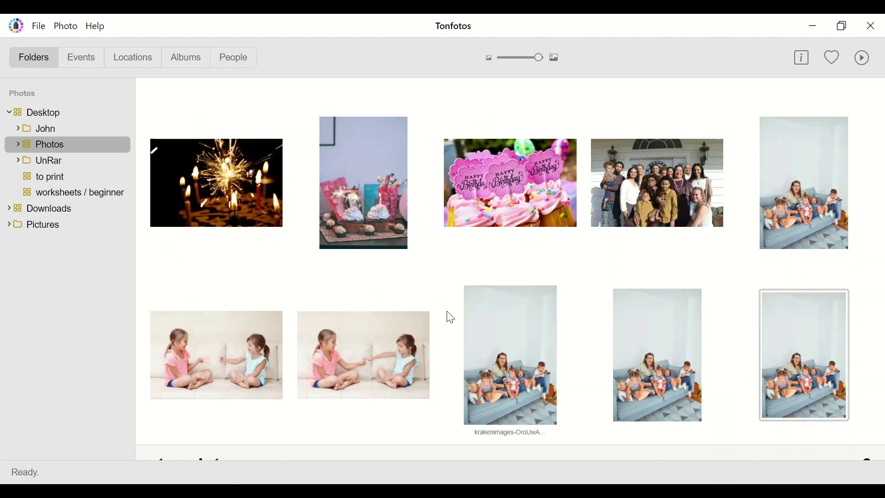
pyautogui.scroll(-2, 446, 314)
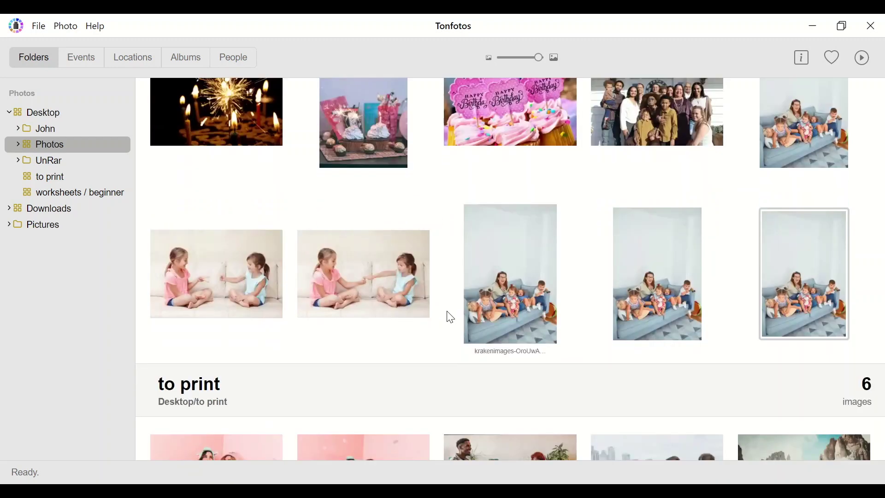
# Step: Select the copies of the family-on-sofa photo in the grid to compare them
pyautogui.click(548, 300)
pyautogui.click(664, 276)
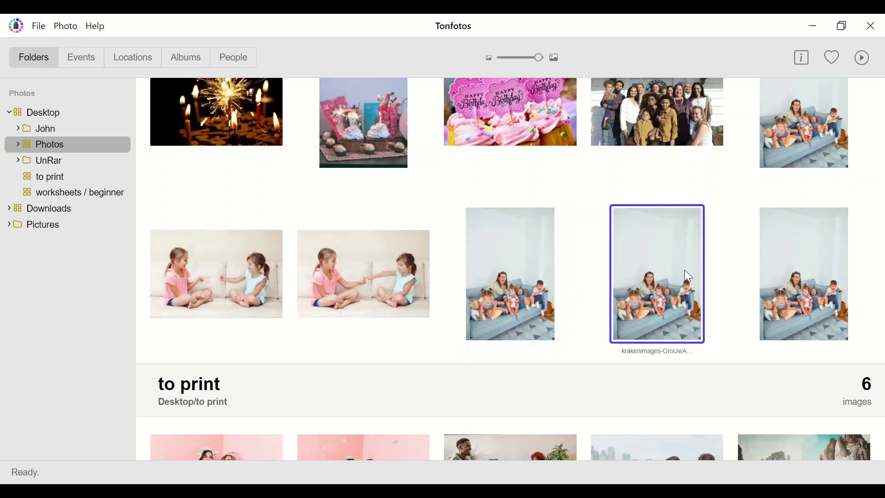
pyautogui.click(812, 281)
pyautogui.click(811, 160)
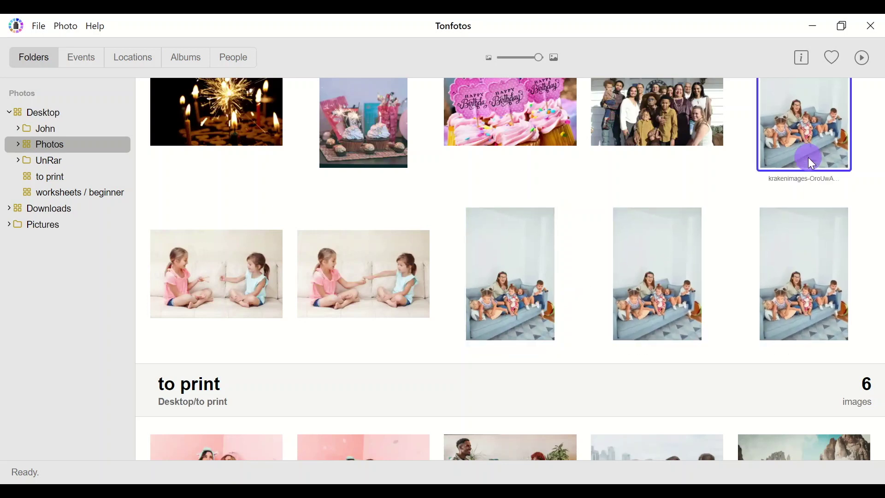
# Step: Use File > Remove duplicates to delete the 3 same-folder Desktop duplicates
pyautogui.click(46, 26)
pyautogui.click(108, 146)
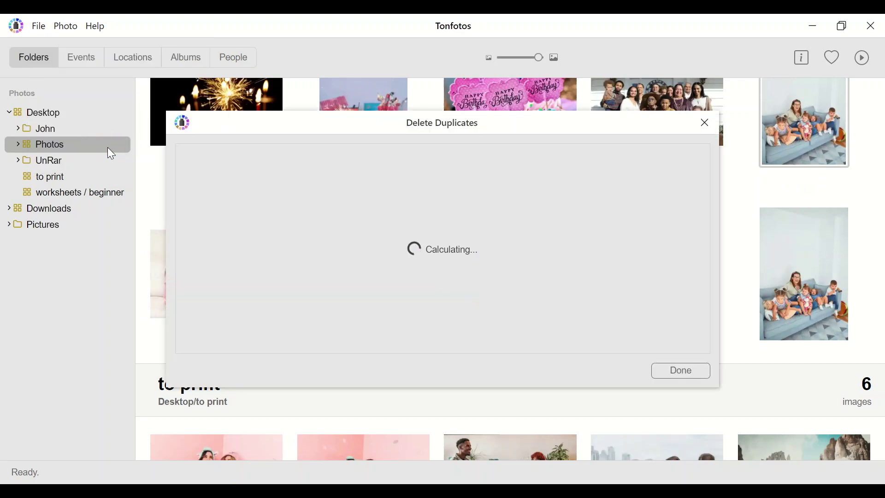
pyautogui.click(279, 231)
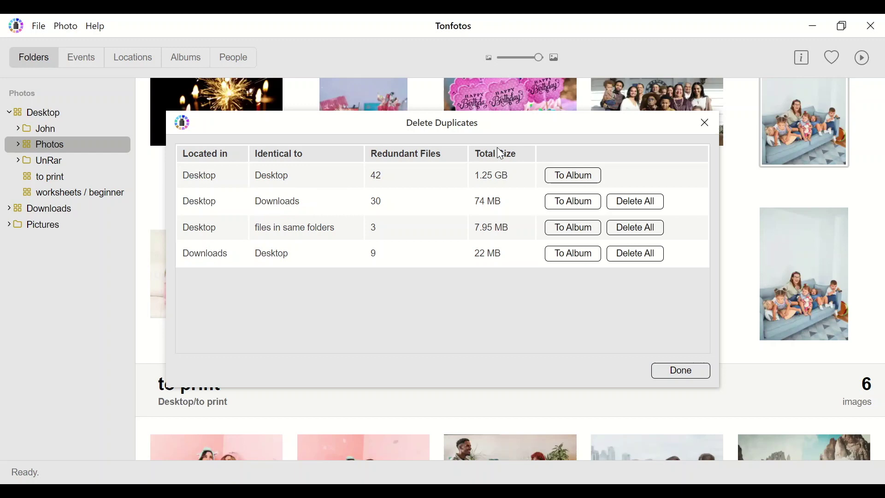
pyautogui.click(636, 229)
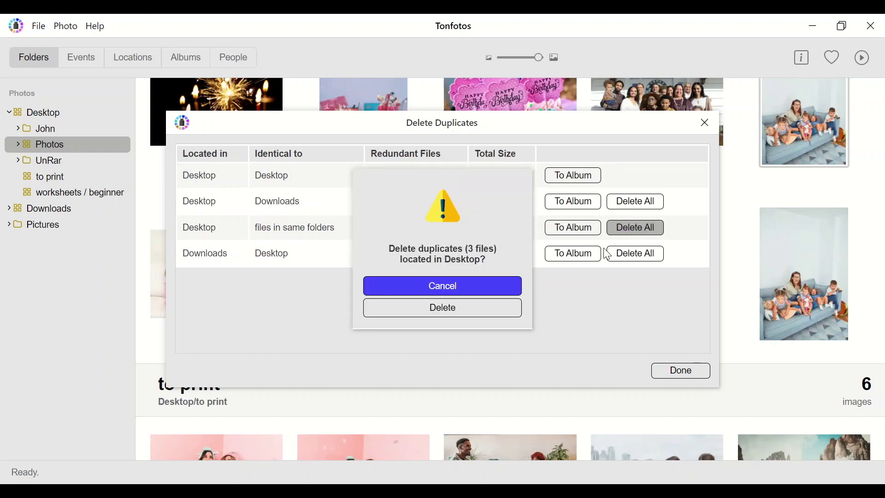
pyautogui.click(442, 312)
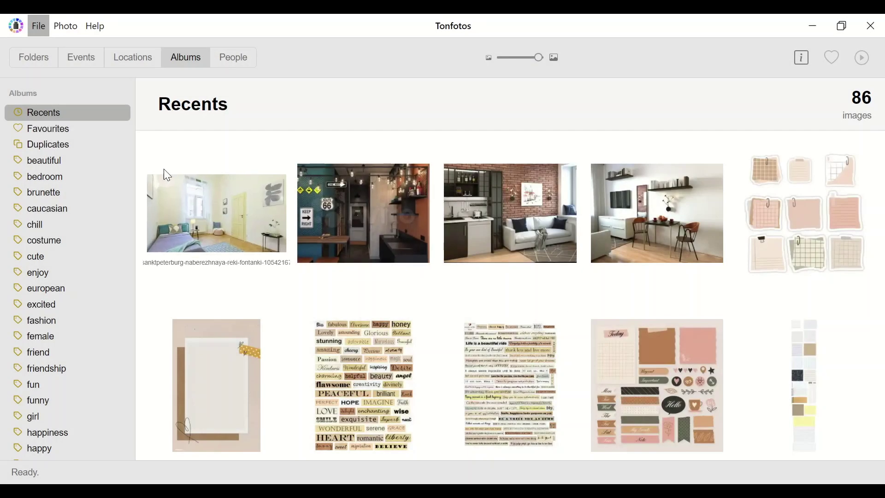
# Step: Rerun Remove duplicates to get groups of 38, 27 and 9 redundant files
pyautogui.click(39, 29)
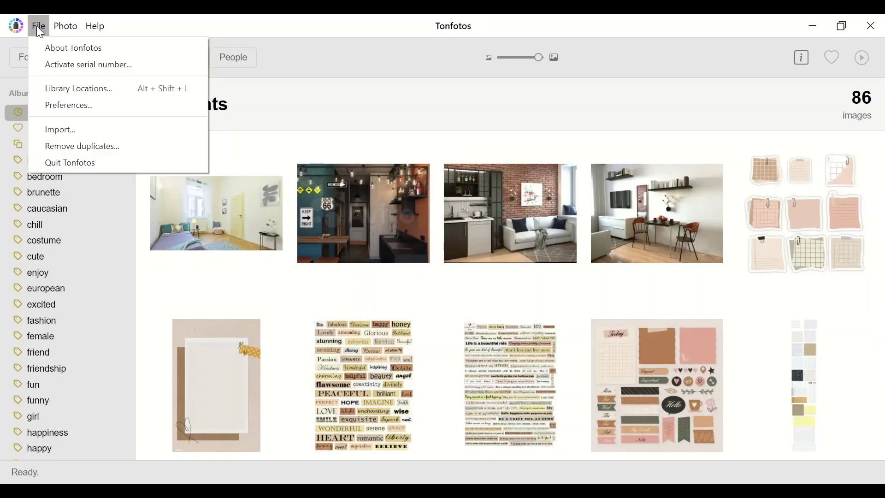
pyautogui.click(129, 150)
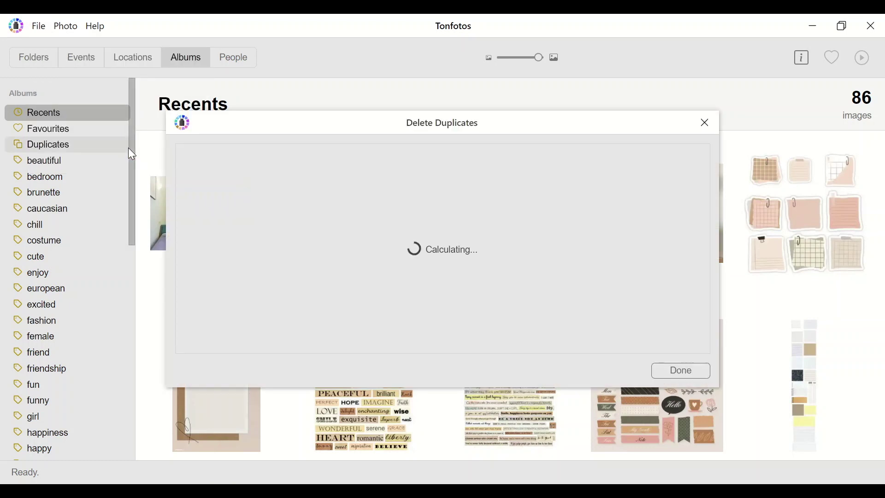
pyautogui.click(204, 178)
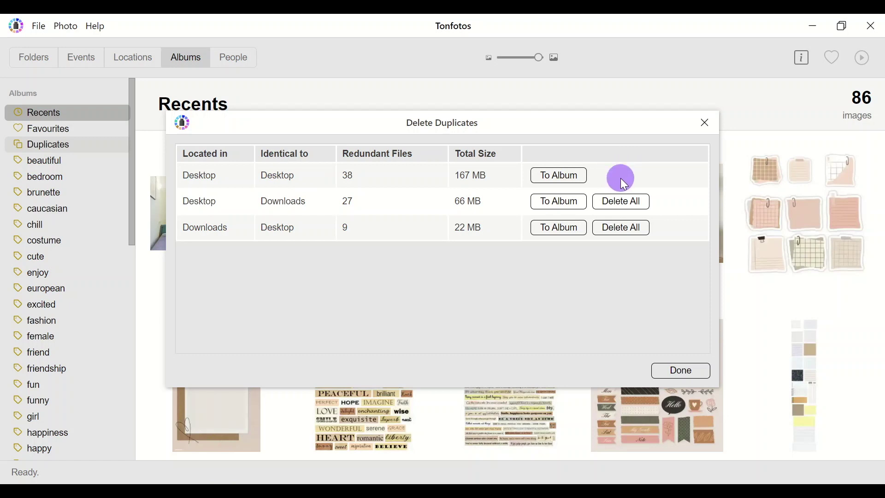
pyautogui.click(632, 229)
# Step: Send the Desktop-to-Desktop duplicates To Album and scroll through the 55-image Duplicates album
pyautogui.click(558, 174)
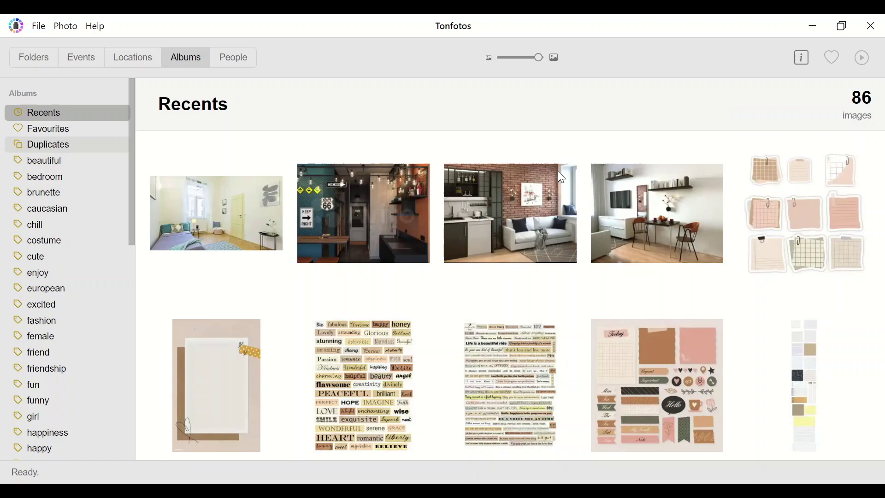
pyautogui.scroll(-1, 549, 263)
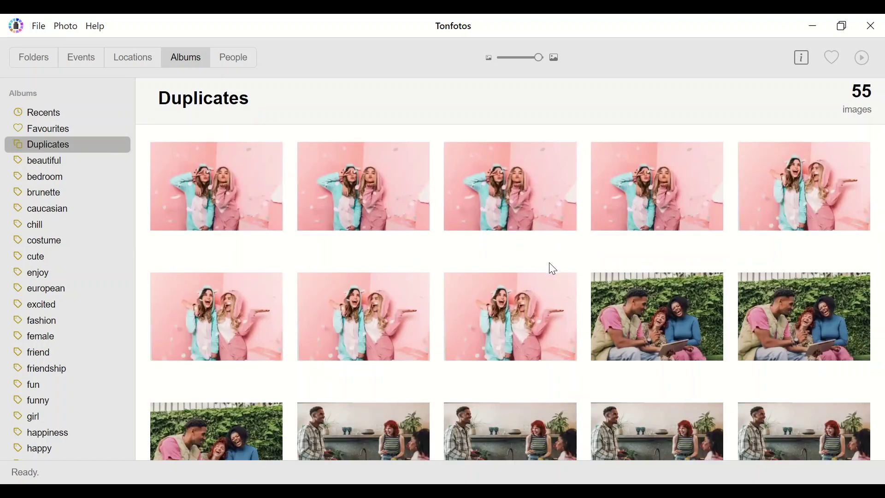
pyautogui.scroll(-3, 549, 262)
pyautogui.scroll(5, 550, 262)
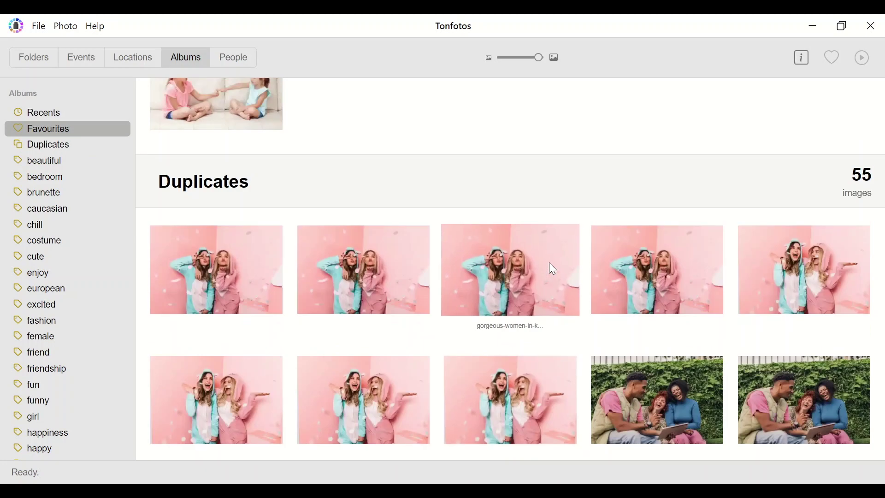
pyautogui.scroll(3, 554, 268)
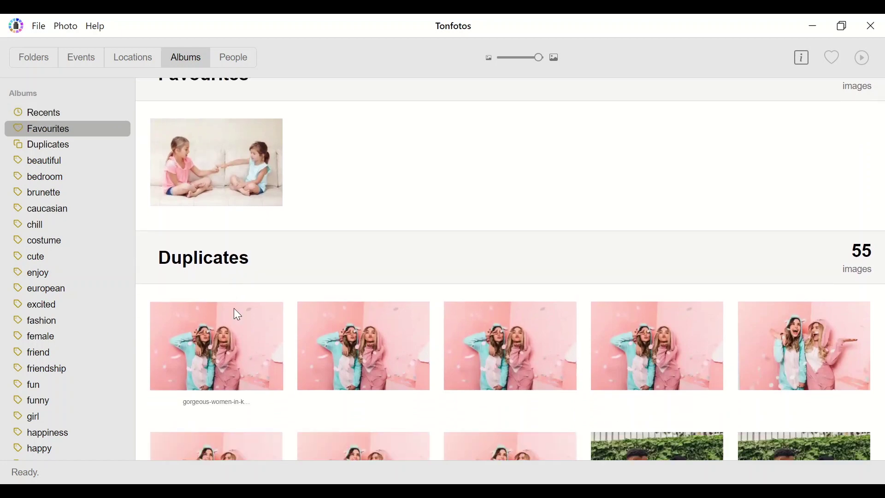
pyautogui.scroll(-5, 233, 309)
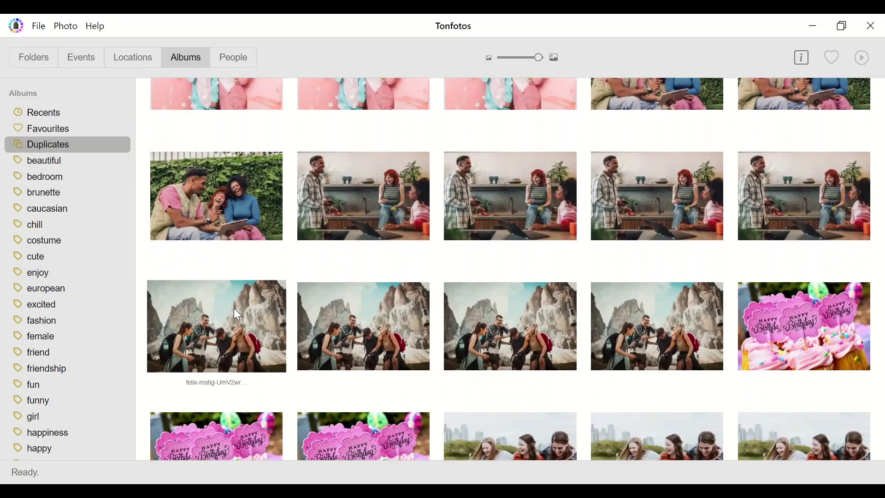
pyautogui.scroll(-5, 234, 309)
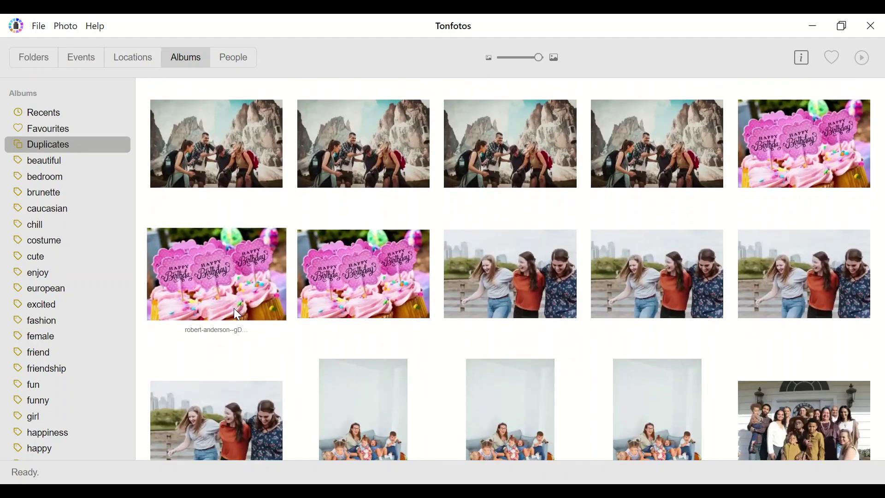
pyautogui.scroll(-2, 238, 315)
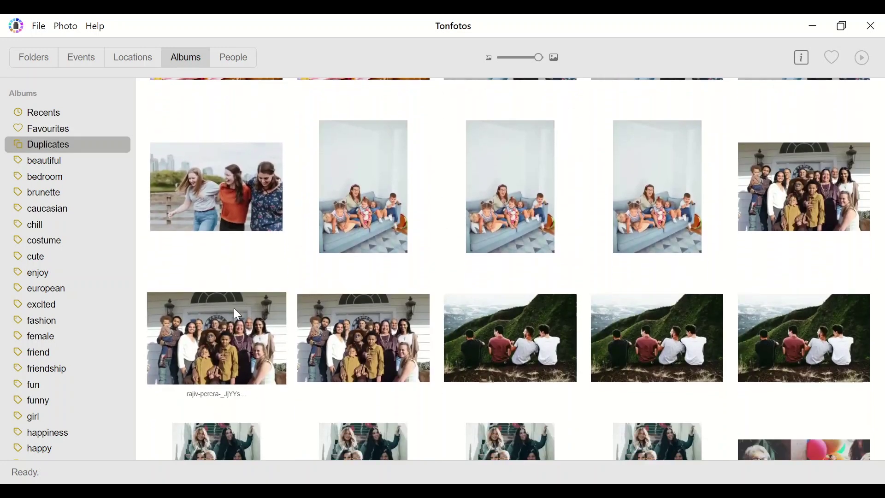
pyautogui.scroll(3, 236, 313)
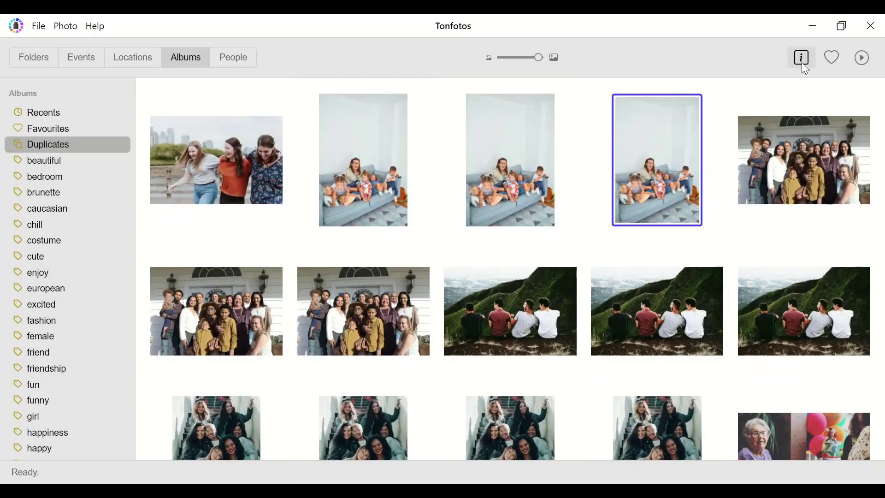
# Step: Show the selected photo's file information and open its grandma's birthday folder
pyautogui.click(802, 58)
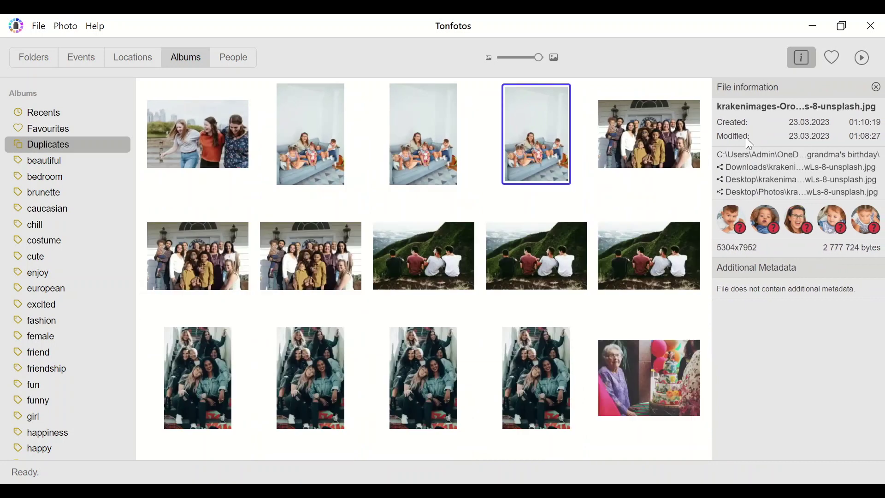
pyautogui.click(727, 107)
pyautogui.click(748, 160)
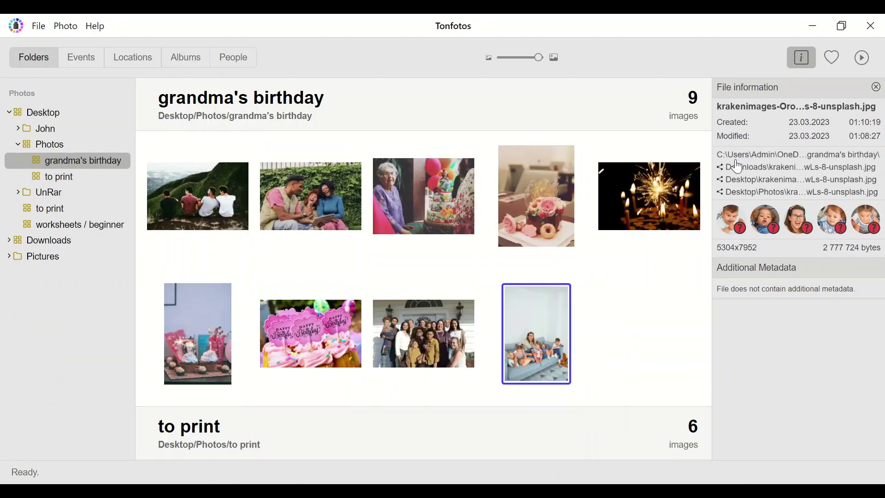
pyautogui.click(313, 98)
# Step: Select the cake, house-group and family-on-sofa photos, dismissing the actions menu without deleting
pyautogui.click(412, 216)
pyautogui.click(420, 317)
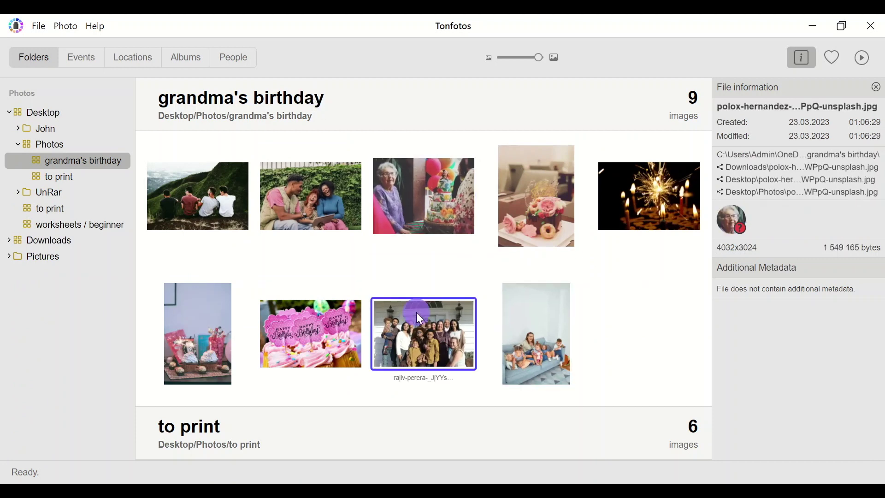
pyautogui.click(530, 318)
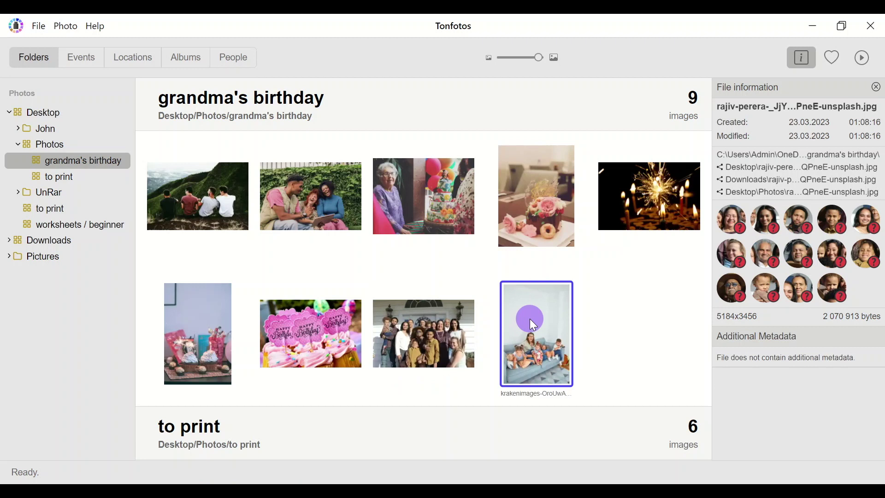
pyautogui.rightClick(529, 319)
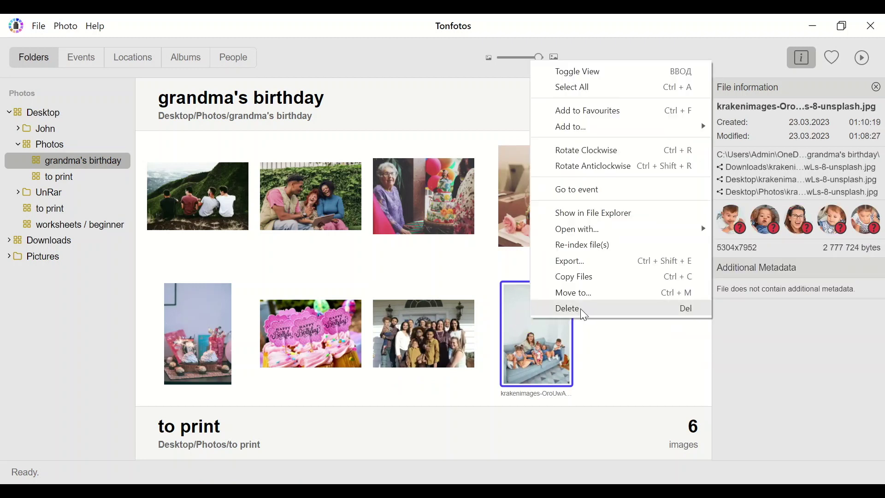
pyautogui.click(613, 347)
pyautogui.click(539, 335)
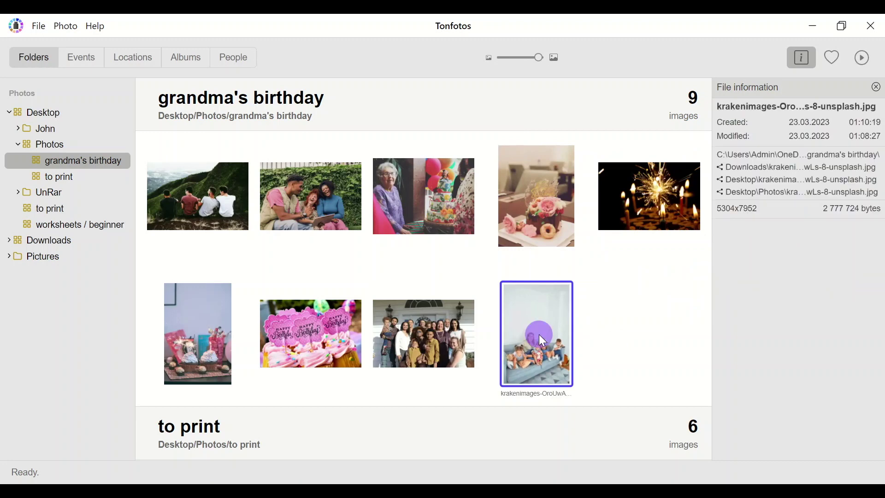
# Step: Select and delete all 17 photo copies in Desktop\Photos, then rerun Remove duplicates
pyautogui.click(748, 193)
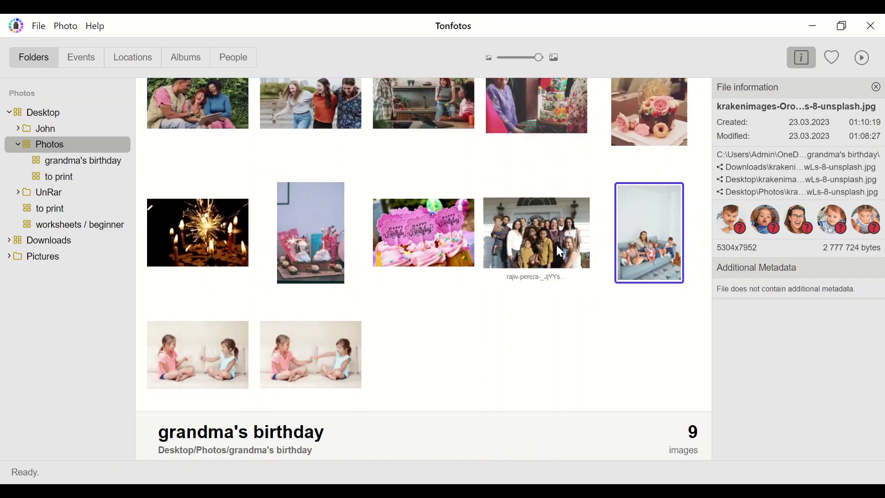
pyautogui.click(650, 251)
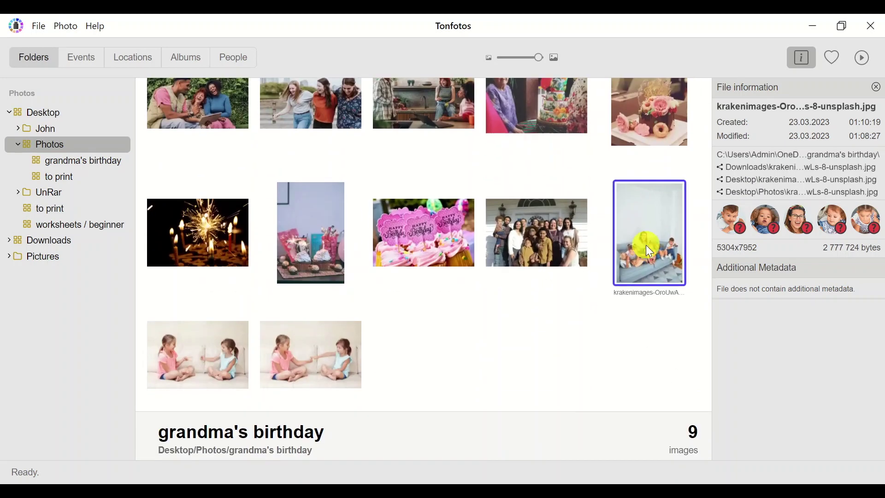
pyautogui.rightClick(647, 245)
pyautogui.click(686, 253)
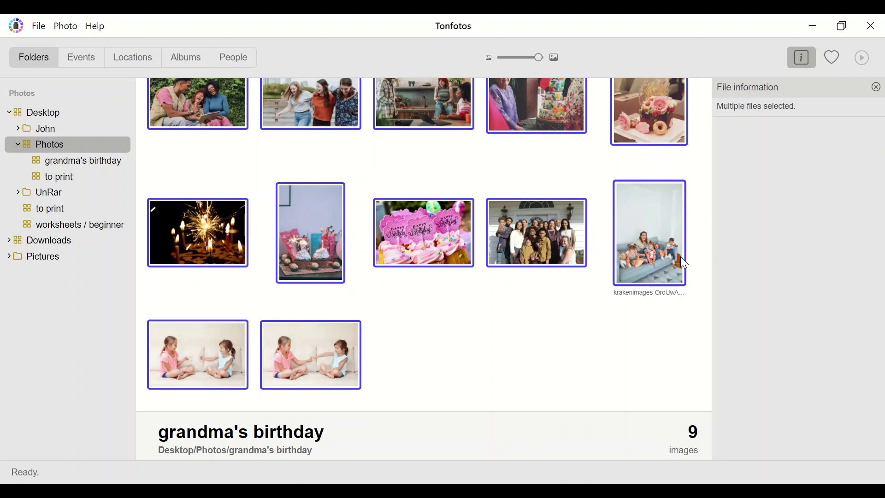
pyautogui.rightClick(429, 234)
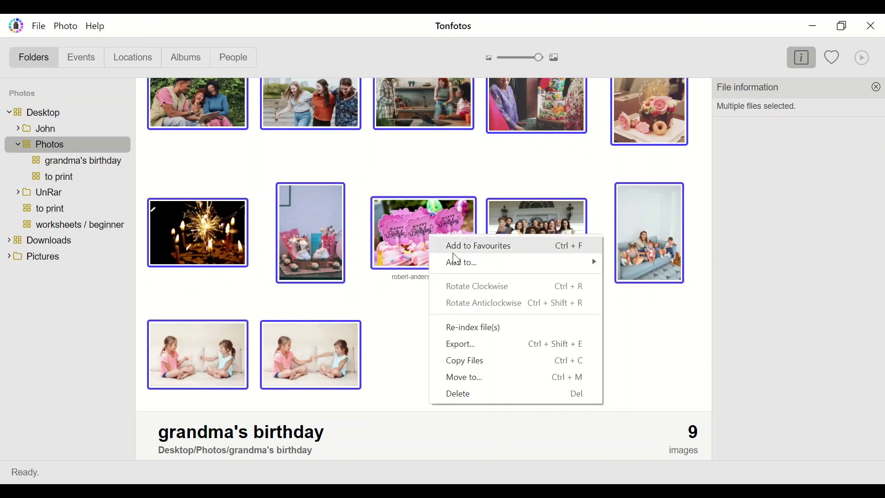
pyautogui.click(484, 396)
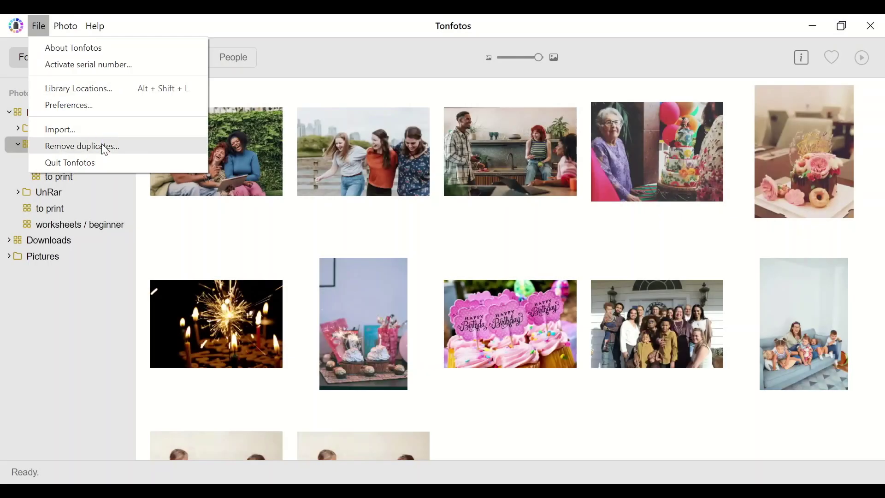
pyautogui.click(104, 148)
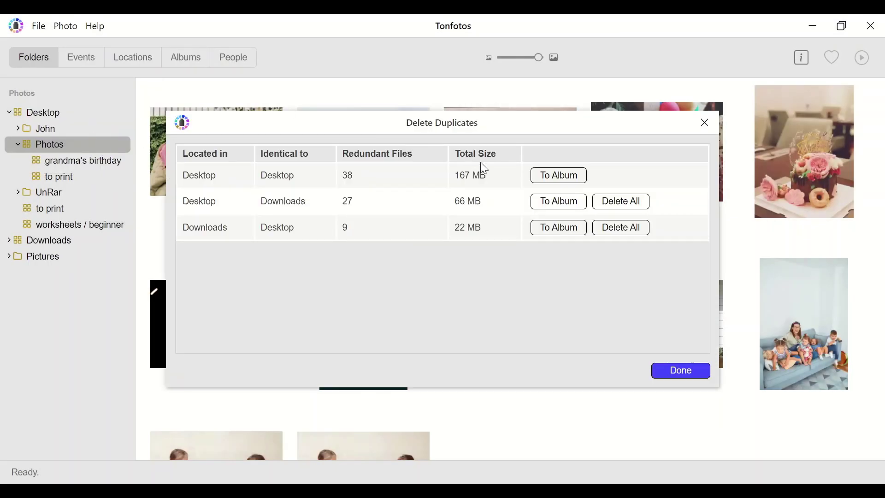
# Step: Reopen Remove duplicates and compare the three groups' Total Size values: 167 MB, 66 MB and 22 MB
pyautogui.click(468, 177)
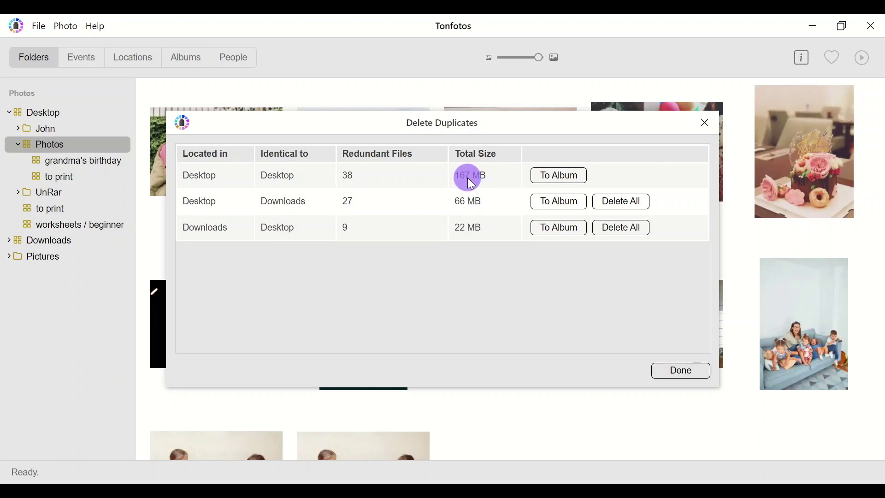
pyautogui.click(469, 177)
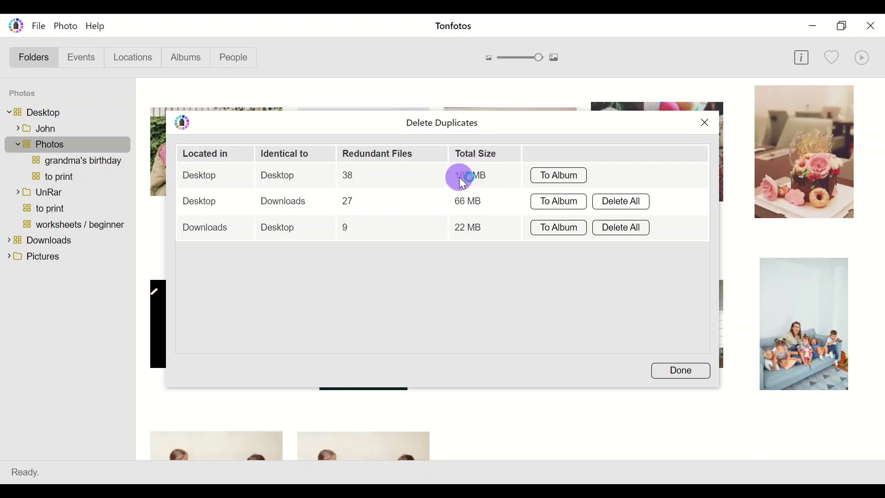
pyautogui.click(469, 202)
pyautogui.click(469, 227)
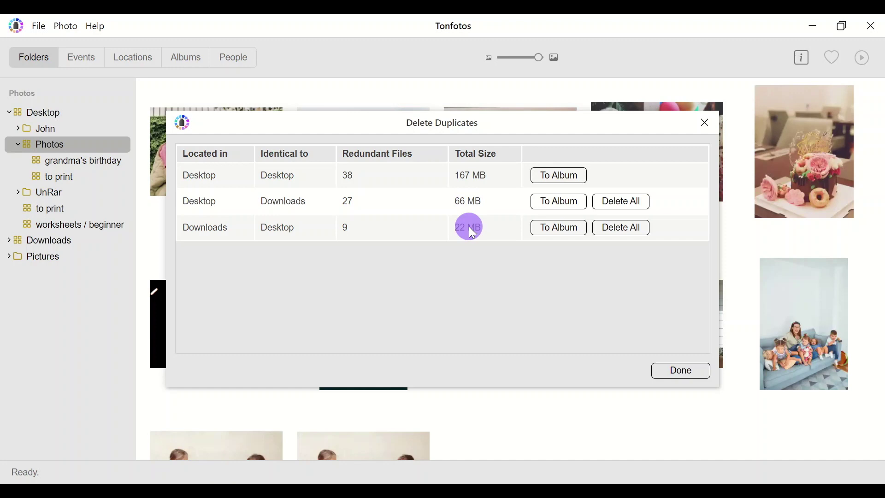